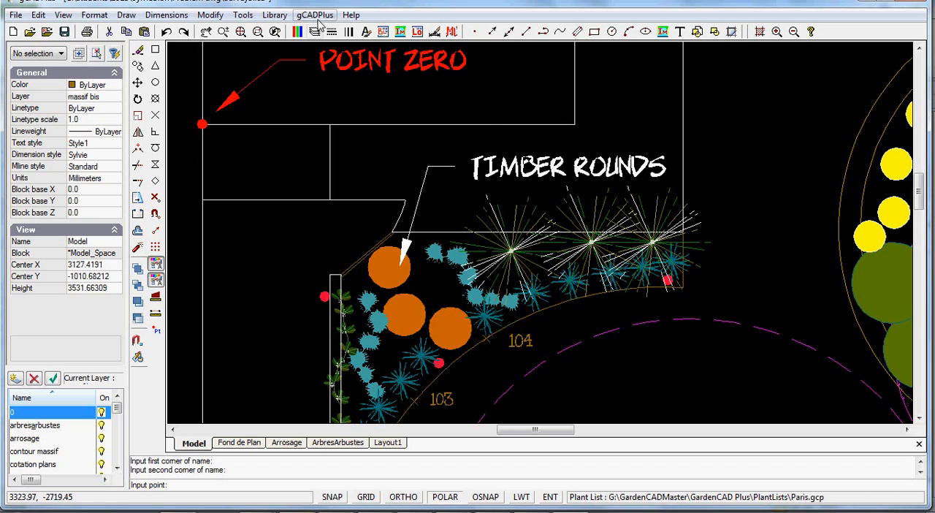
Place a point marker named 105 on the planting bed's curved edge near X 3630, Y -1577, with its label just below.
click(242, 18)
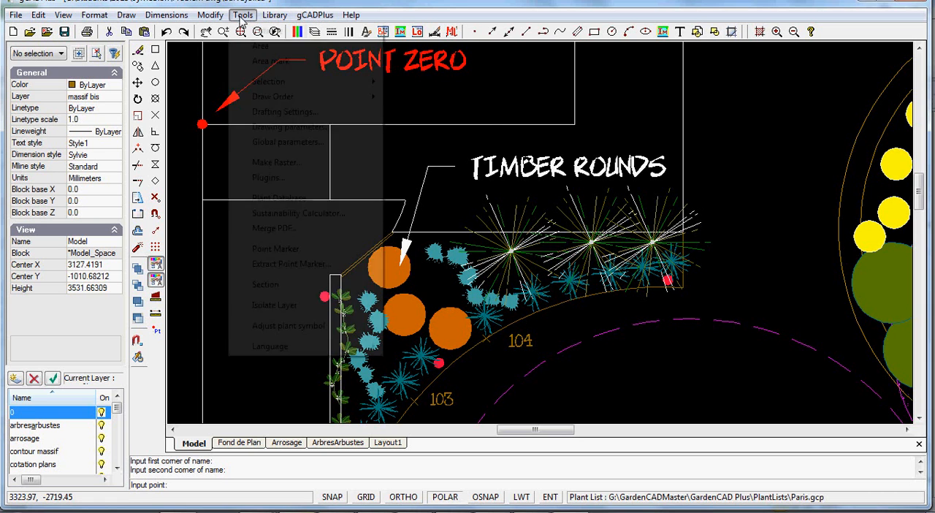
click(274, 248)
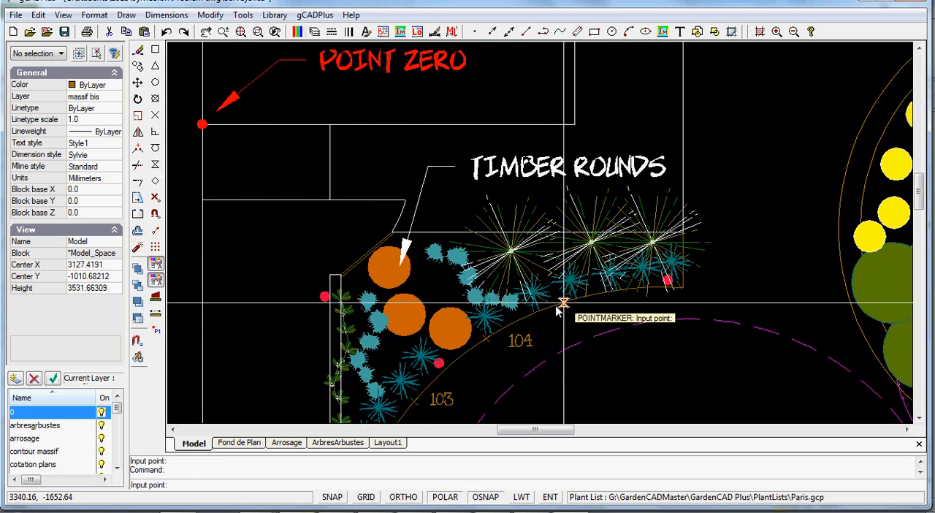
click(595, 295)
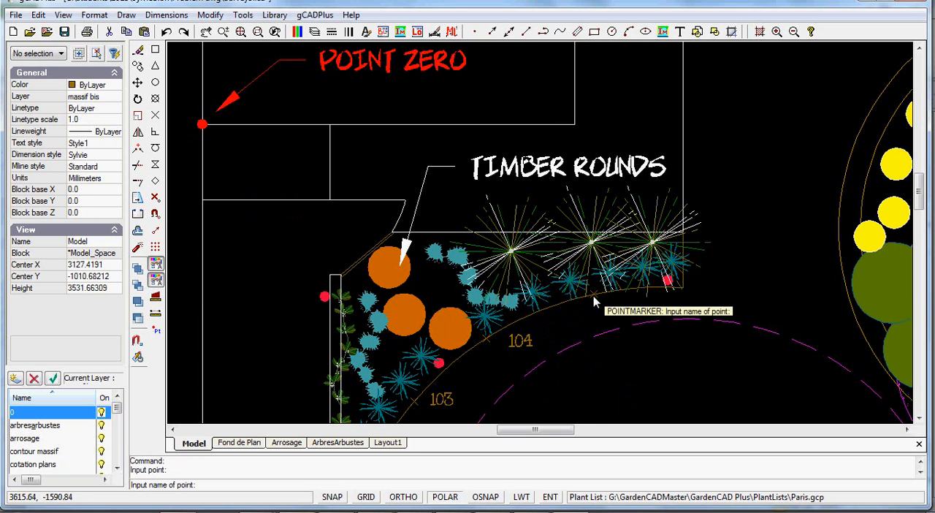
text(105)
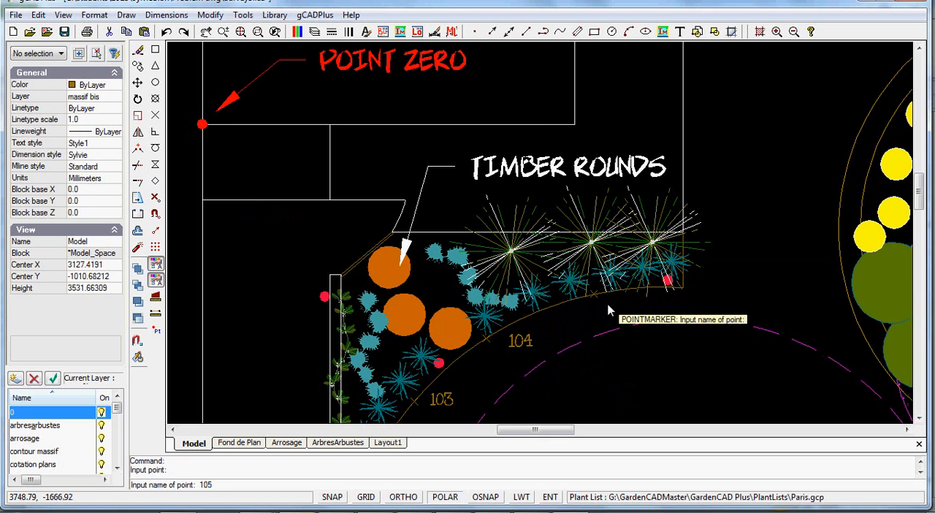
key(Return)
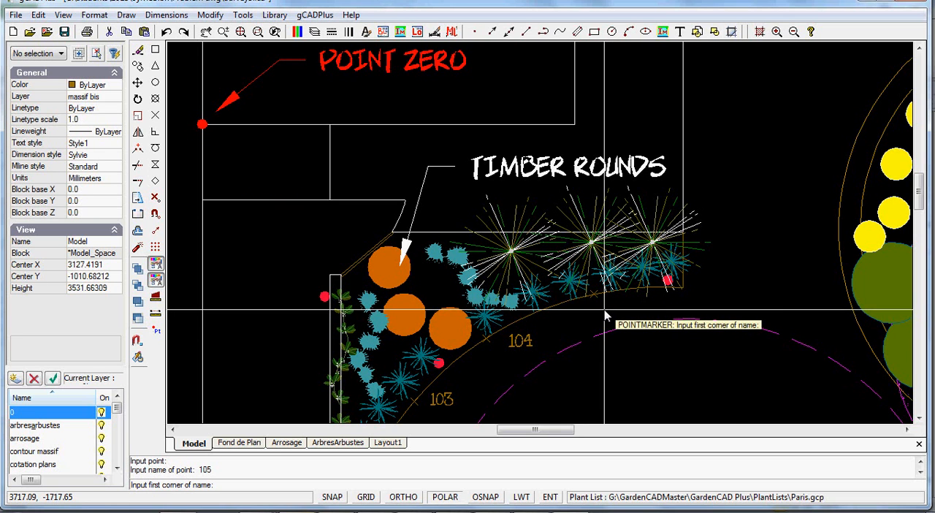
click(605, 310)
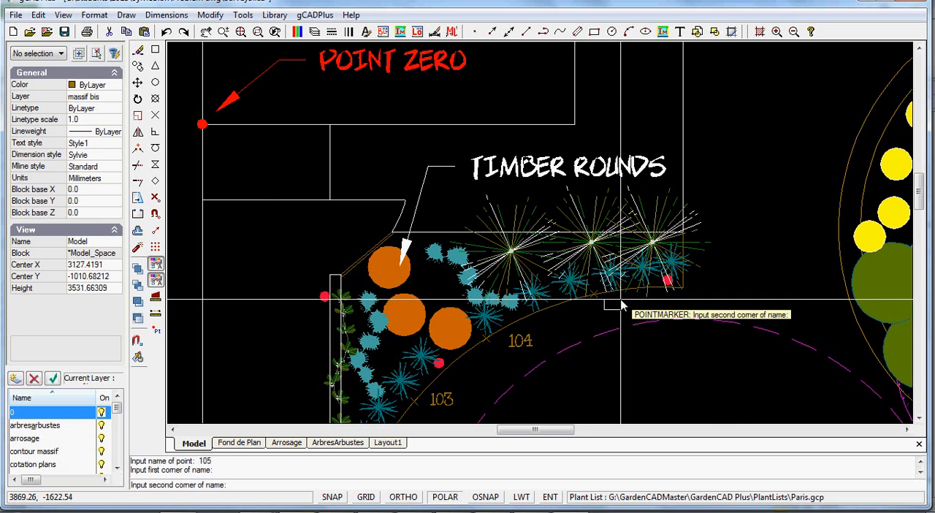
click(621, 300)
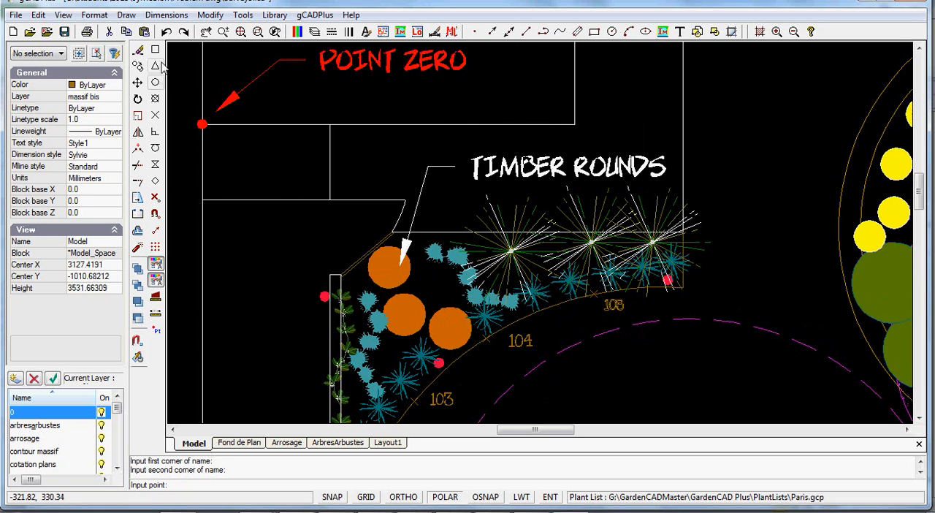
Add a point marker named 106 at the curve's end at X 4450, Y -1520, label beside it, and end the marker command.
click(682, 287)
text(10)
key(Return)
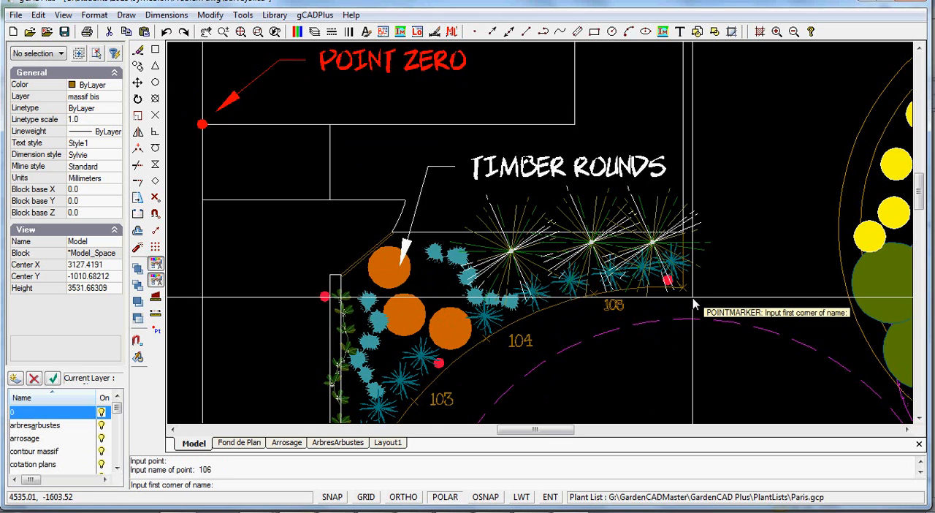
click(694, 299)
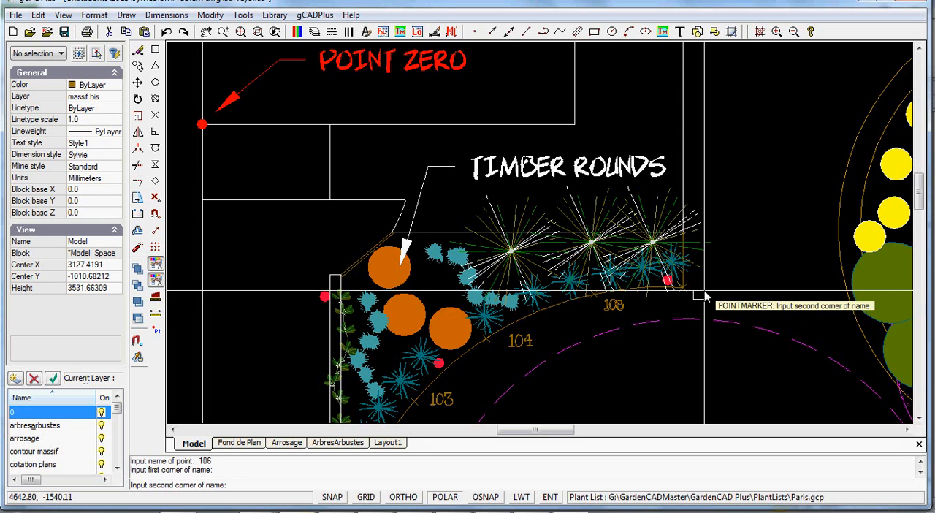
click(708, 293)
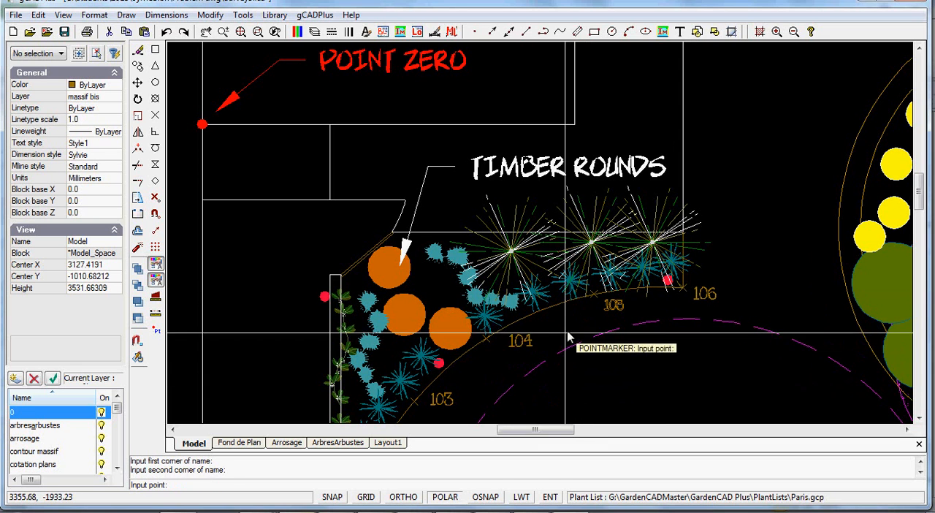
scroll(553, 352, down, 3)
scroll(544, 292, up, 2)
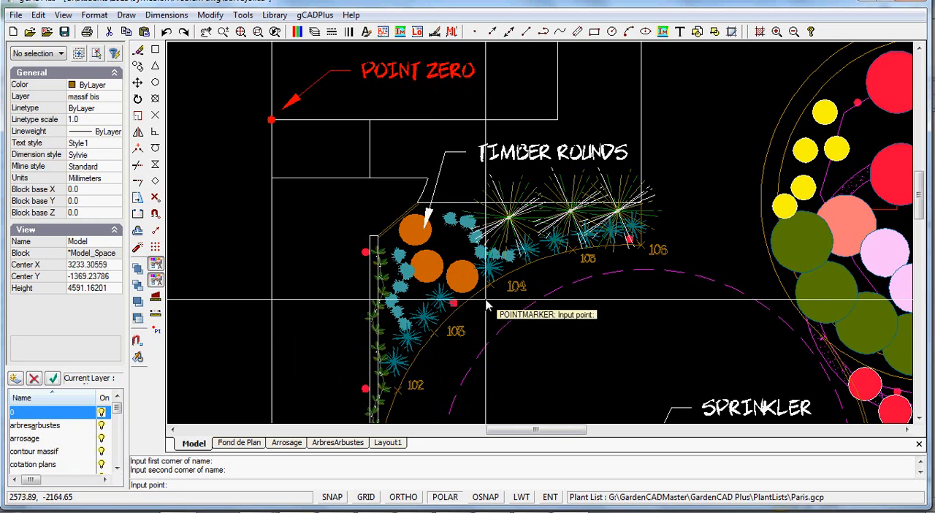
scroll(502, 286, up, 2)
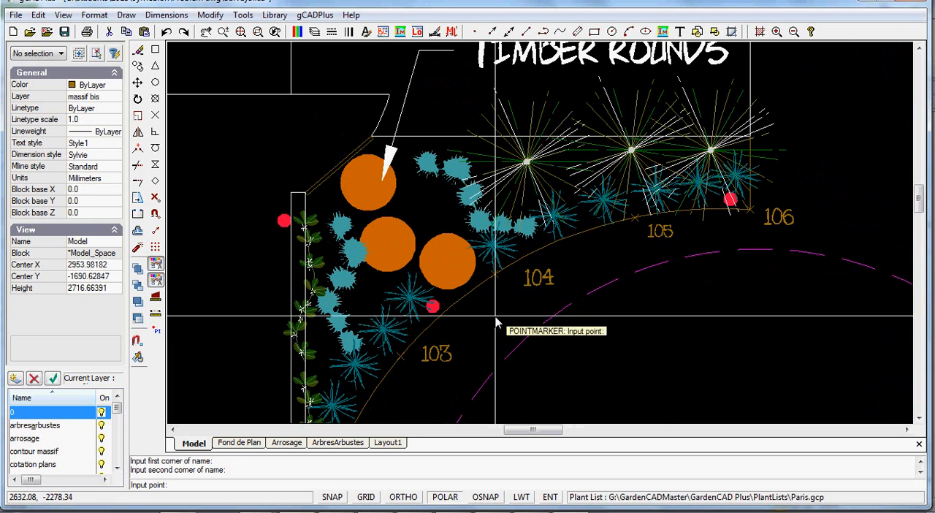
click(505, 343)
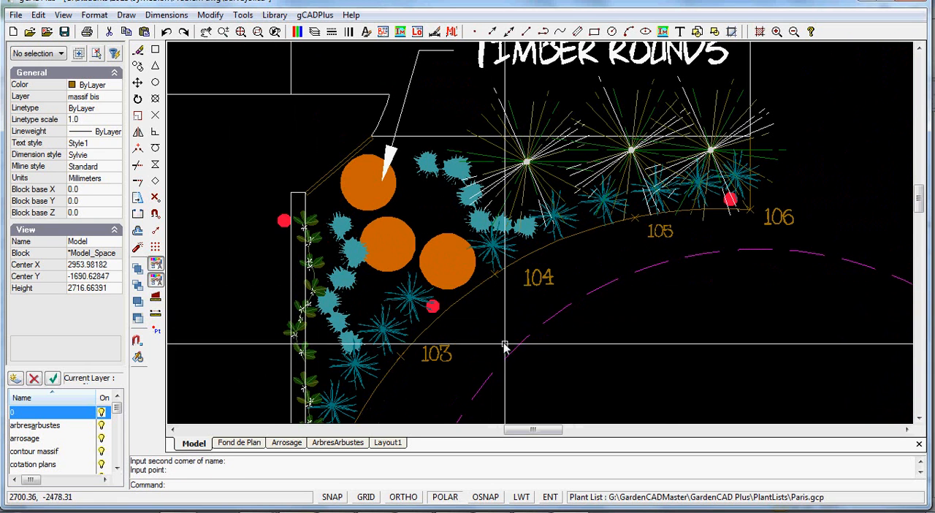
Select the point at marker 104 to view its properties and clear the selection.
click(497, 285)
click(495, 277)
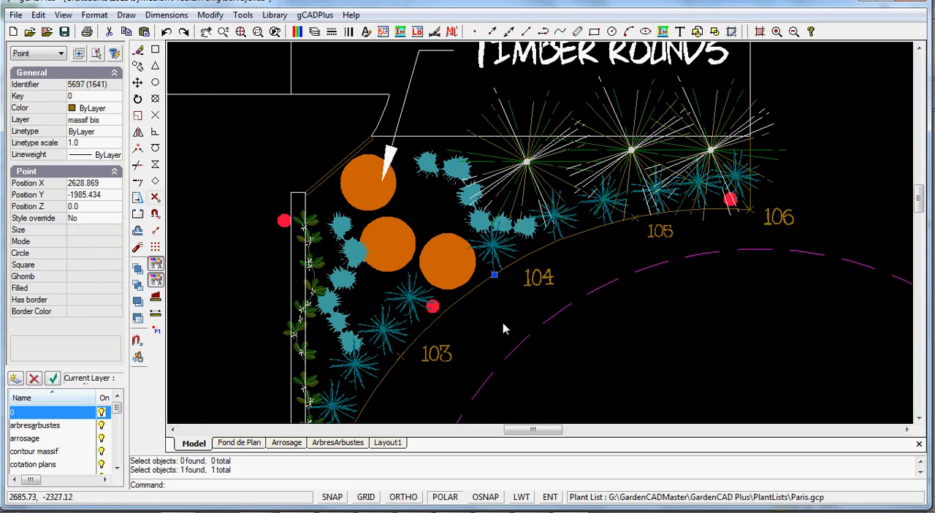
key(Escape)
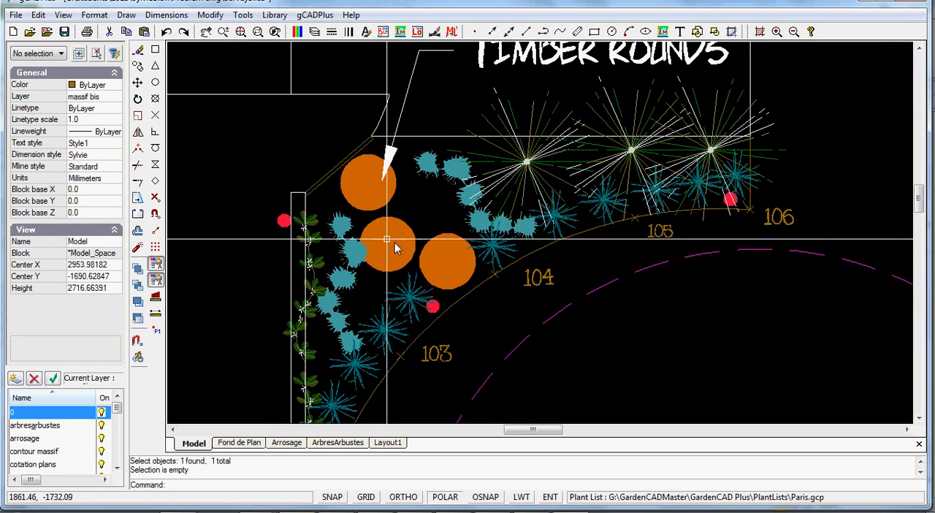
Set the point style's size to 2.5% of window height.
click(94, 15)
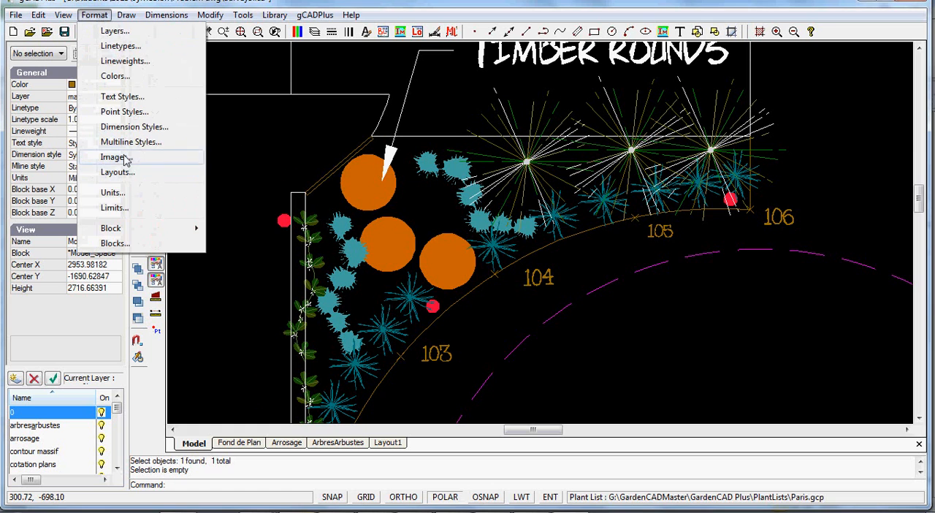
click(126, 111)
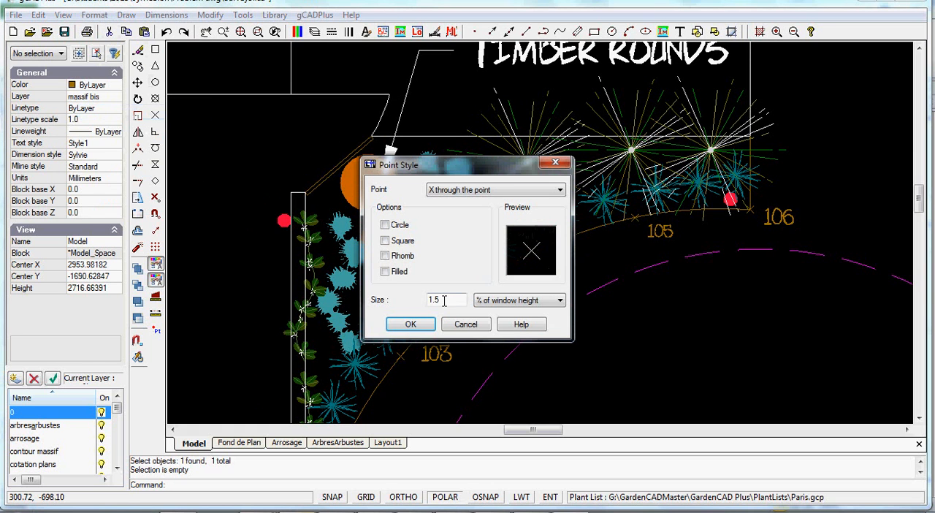
drag(447, 300, 427, 300)
text(2.5)
key(Return)
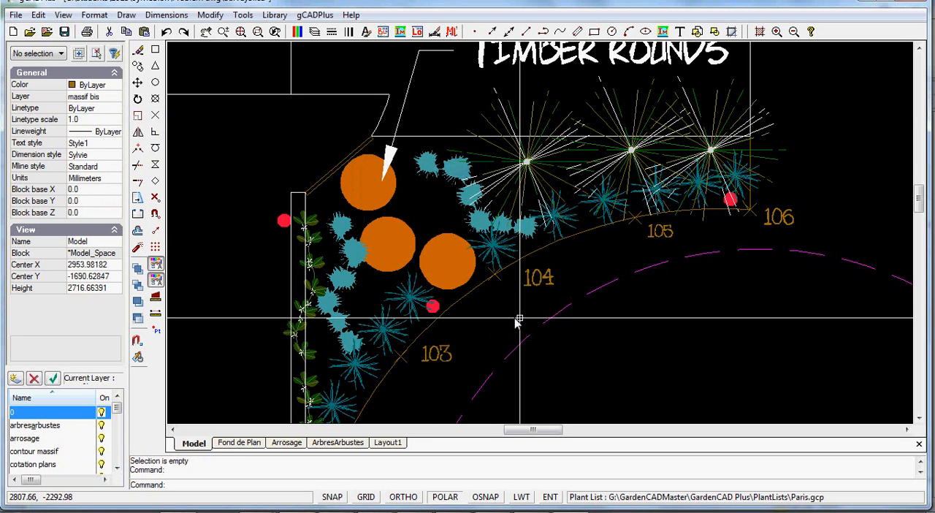
Add the Rhomb option to the point style so each X marker is drawn with a rhombus.
scroll(494, 281, up, 2)
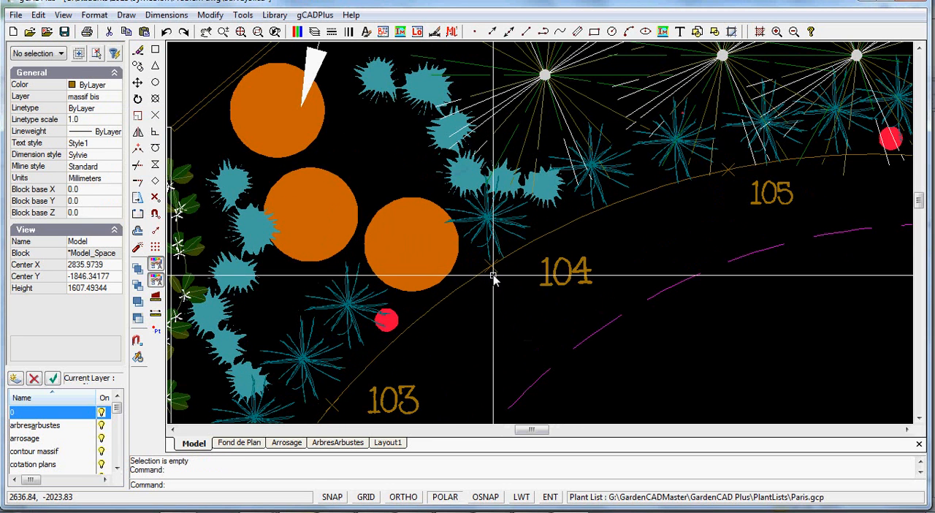
click(94, 15)
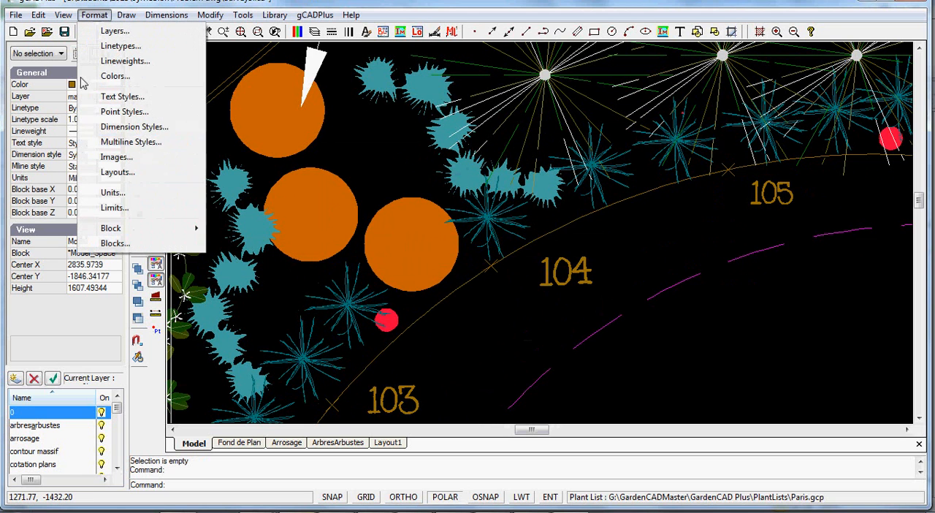
click(125, 112)
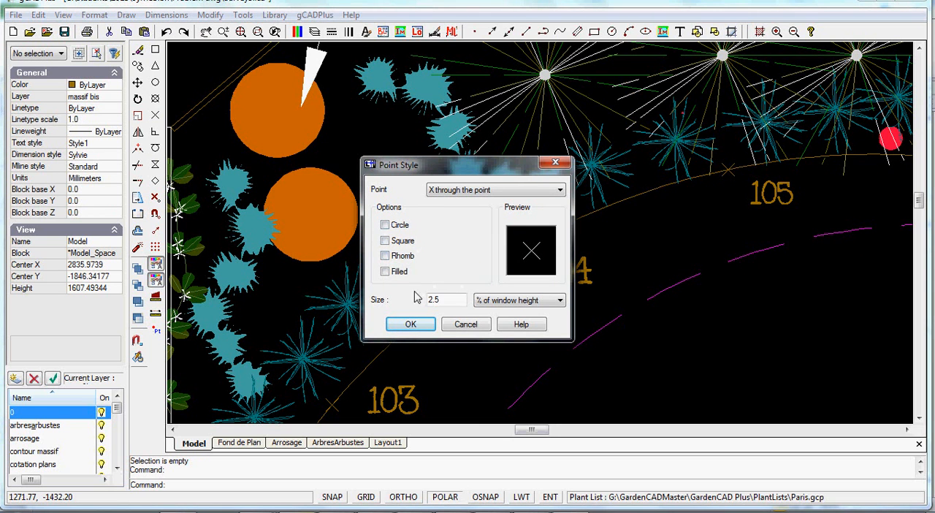
click(385, 255)
click(410, 323)
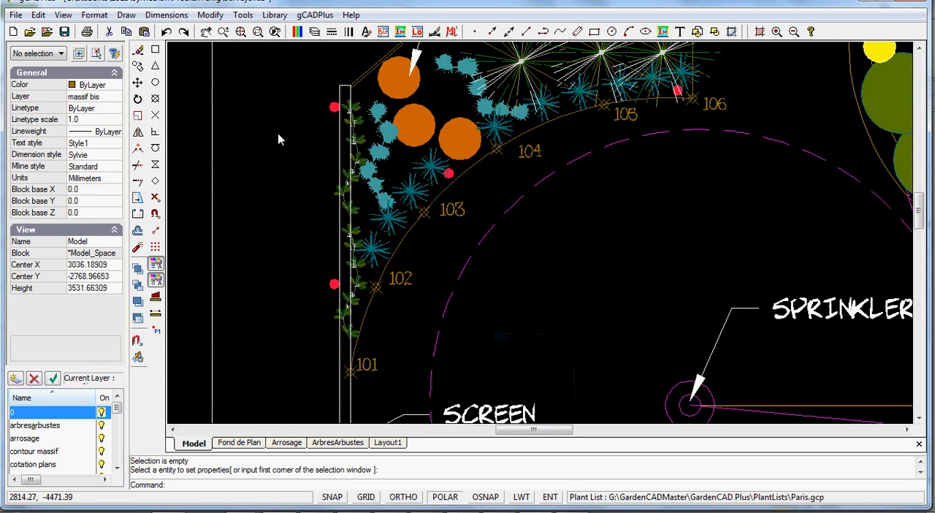
Extract the point markers to a CSV file named Extract on the Desktop.
click(244, 16)
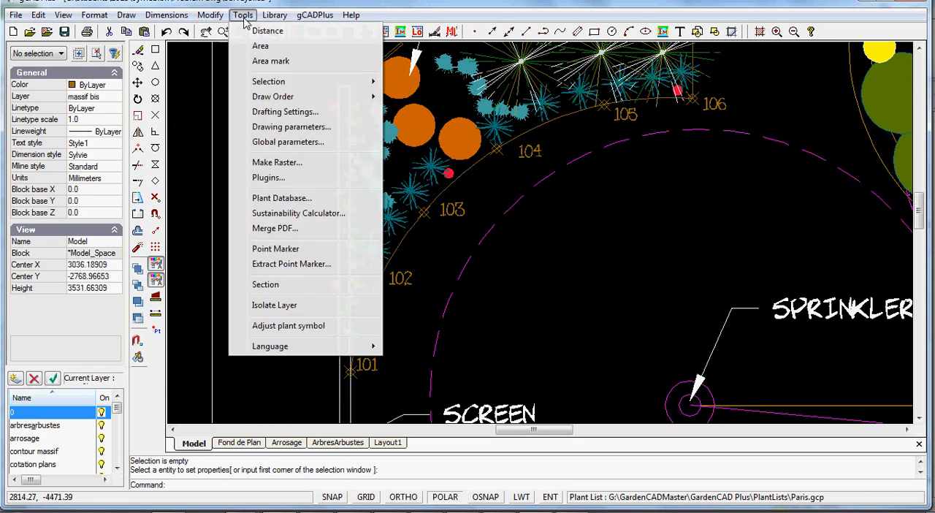
click(292, 266)
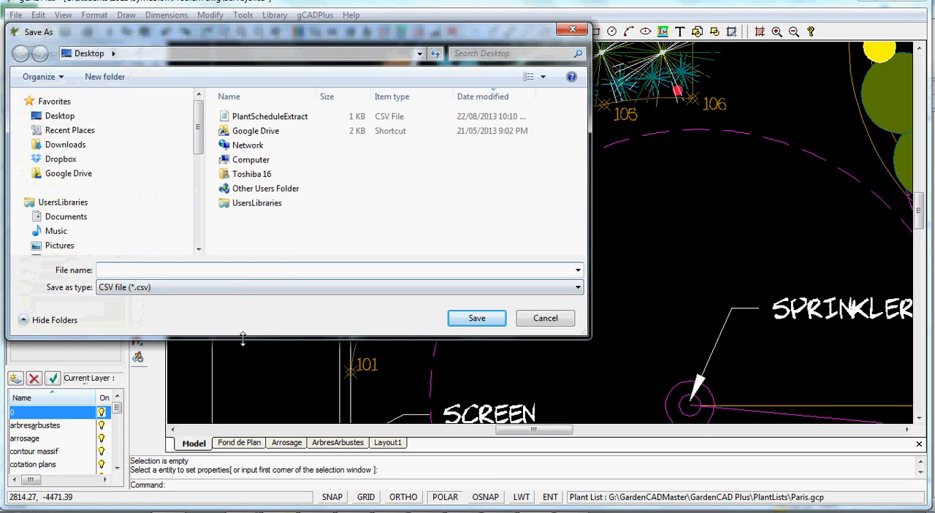
text(Ex)
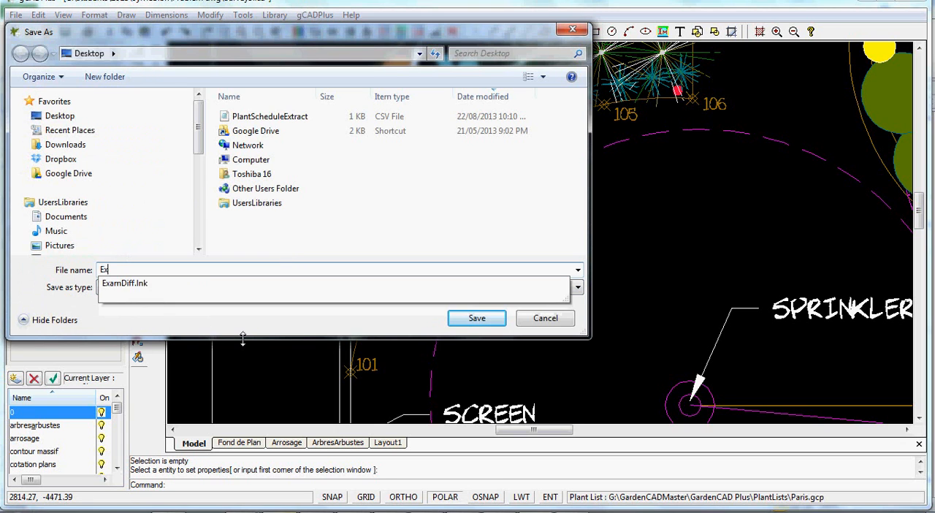
text(tract)
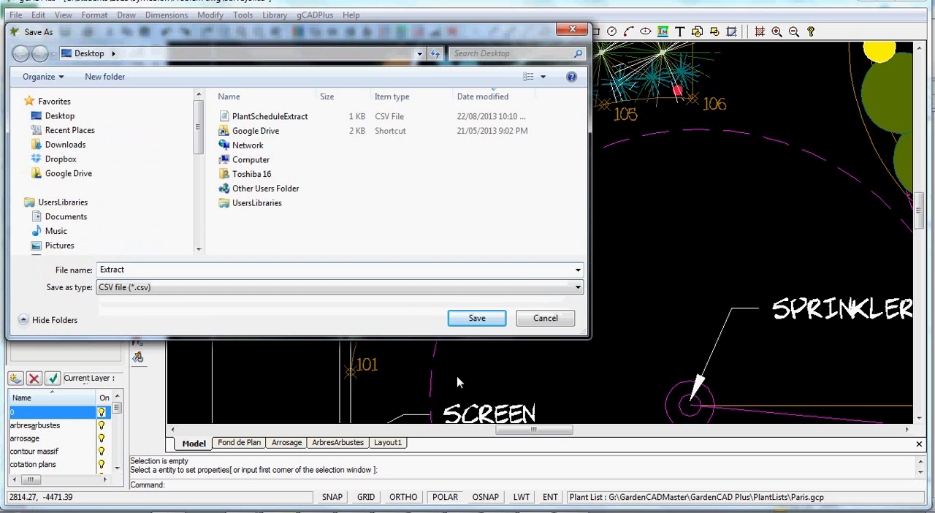
click(477, 318)
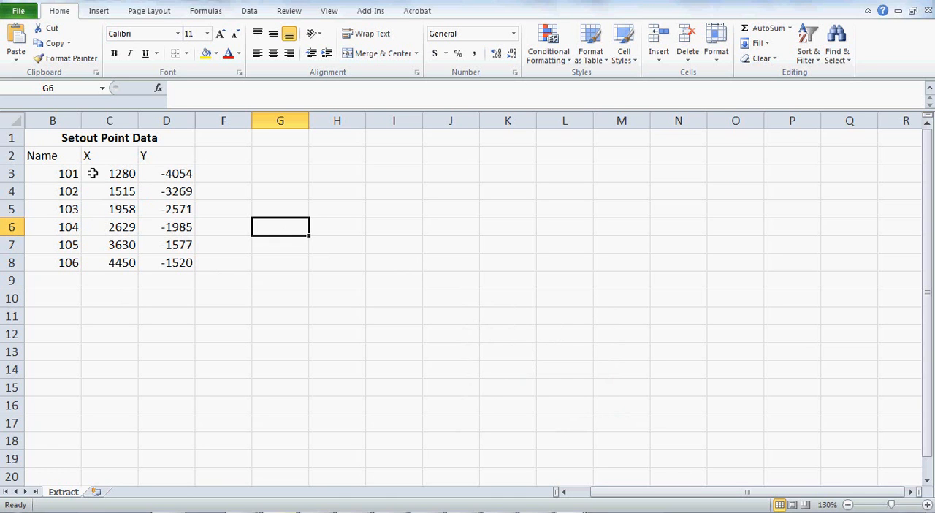
In Excel, copy the Setout Point Data table from its title row through the row of point 106.
drag(106, 176, 167, 257)
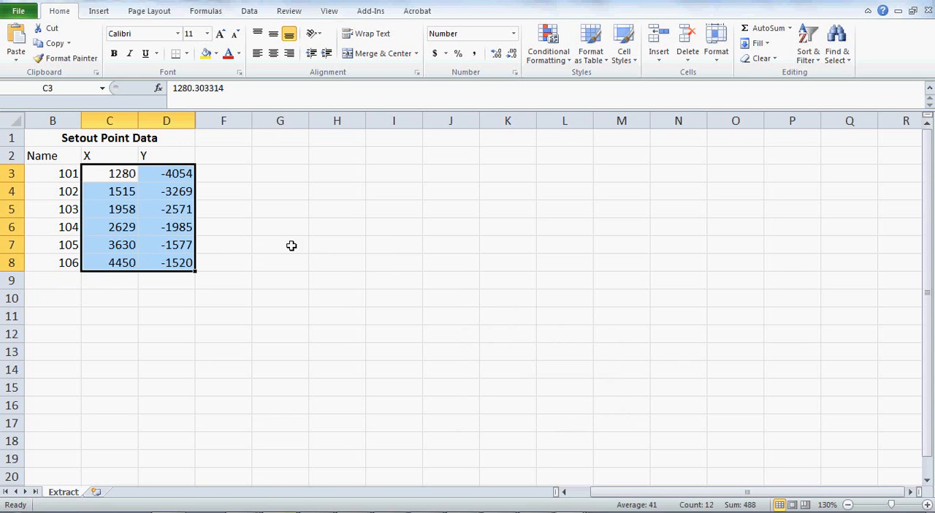
click(325, 241)
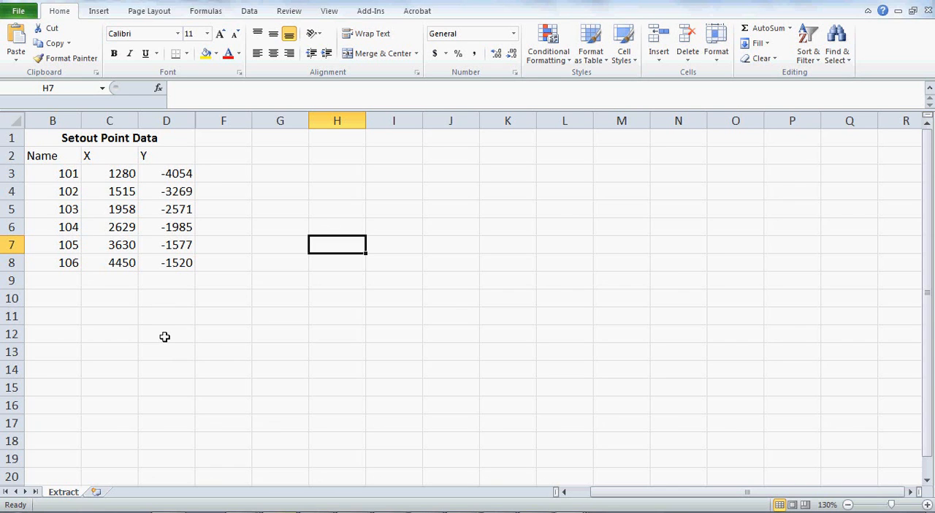
drag(47, 140, 156, 261)
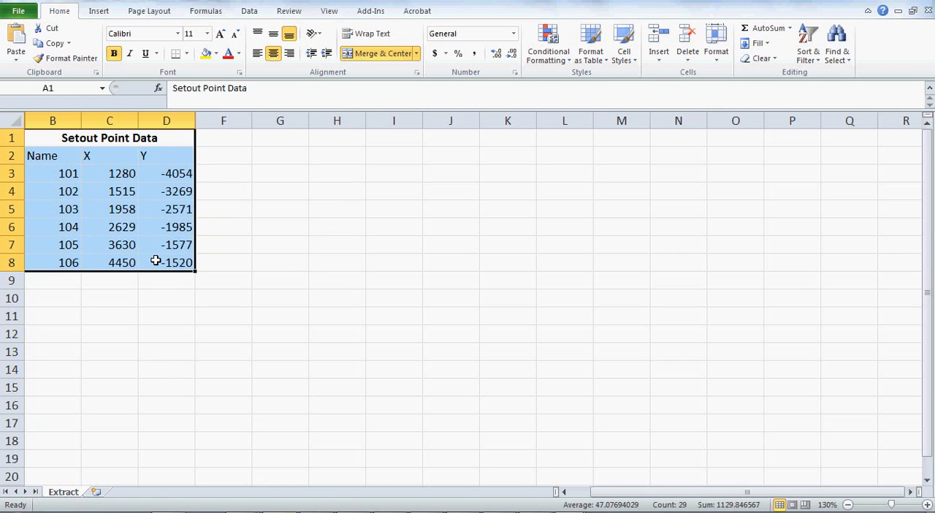
key(ctrl+c)
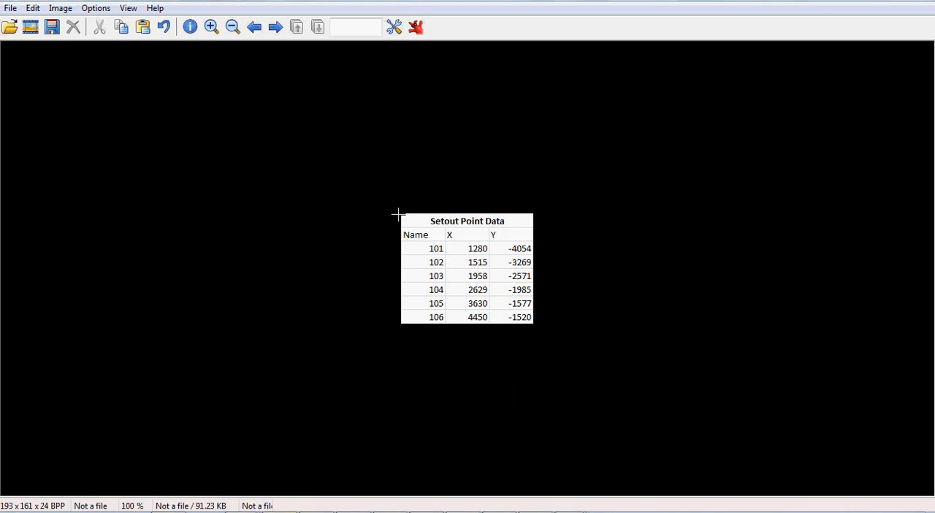
In the image viewer, crop the pasted Setout Point Data image to the table's outline.
drag(406, 221, 537, 328)
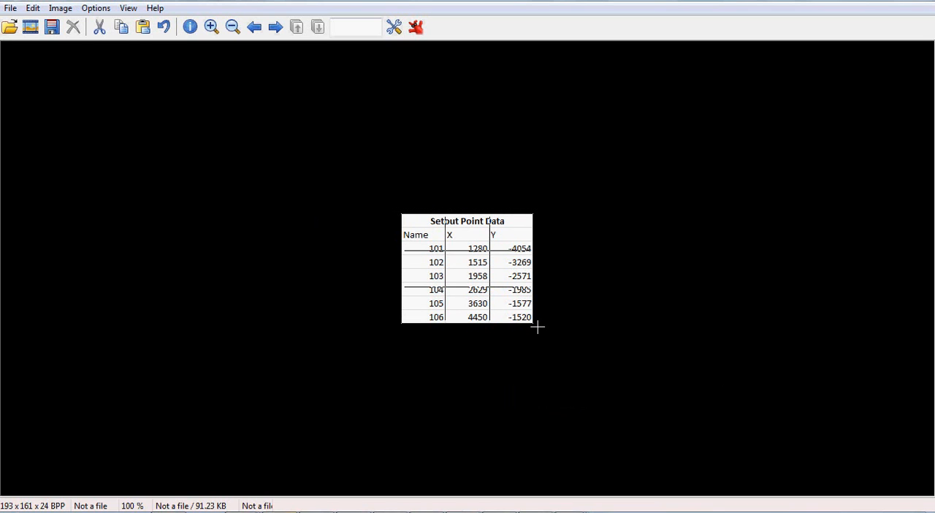
click(33, 8)
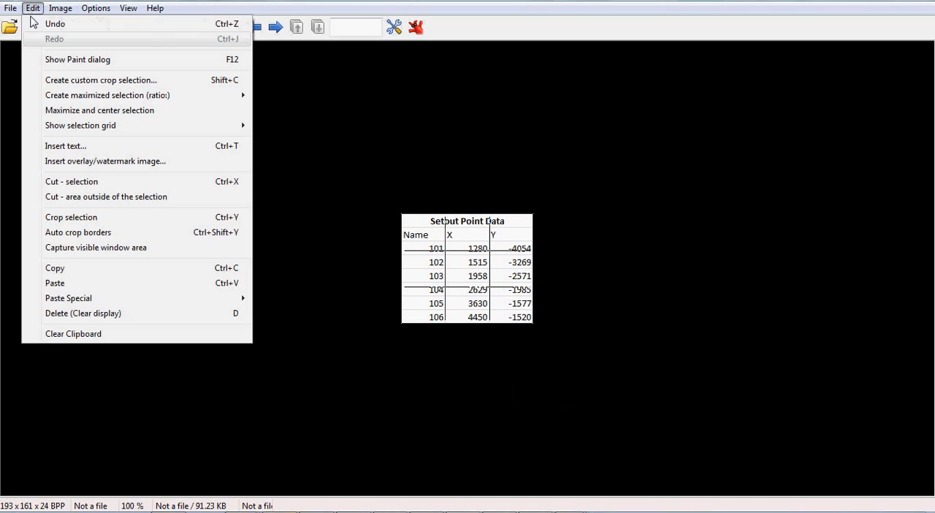
click(70, 219)
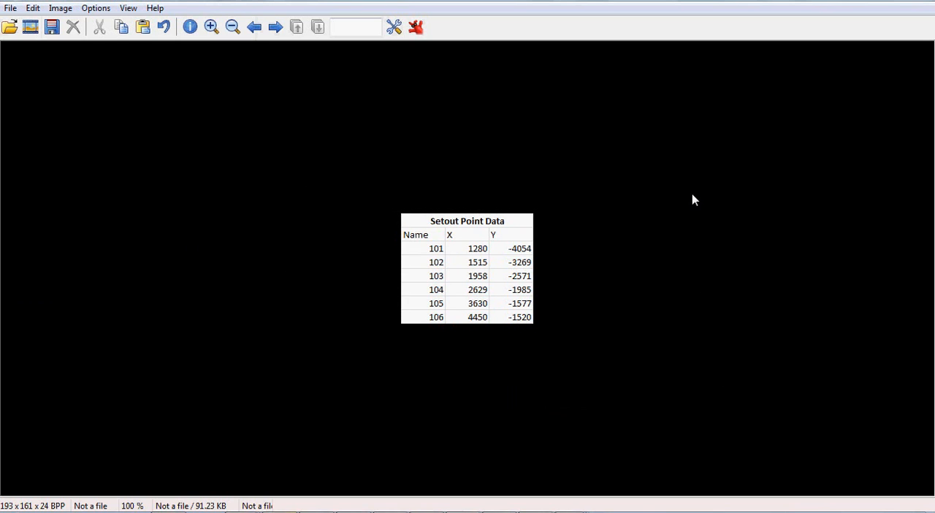
Save the cropped table image to the Desktop as a progressive JPG named Extract.
click(10, 8)
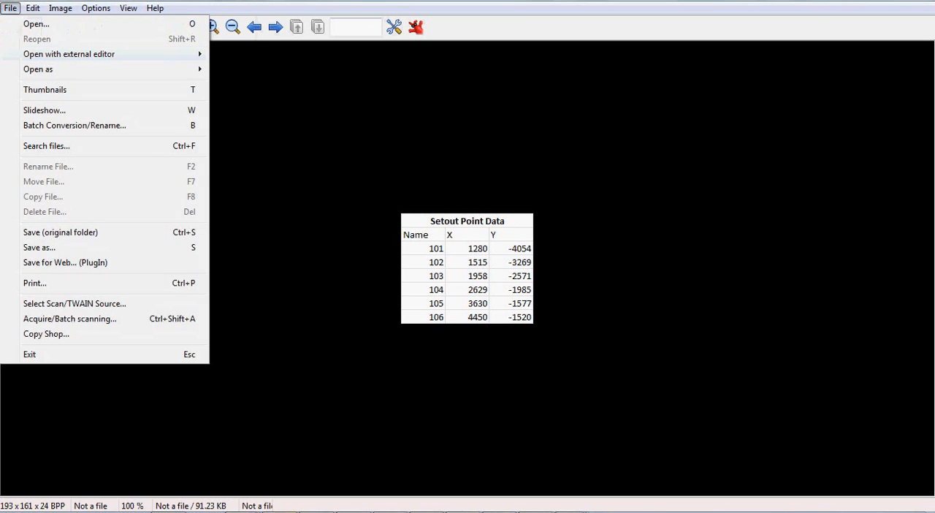
click(39, 248)
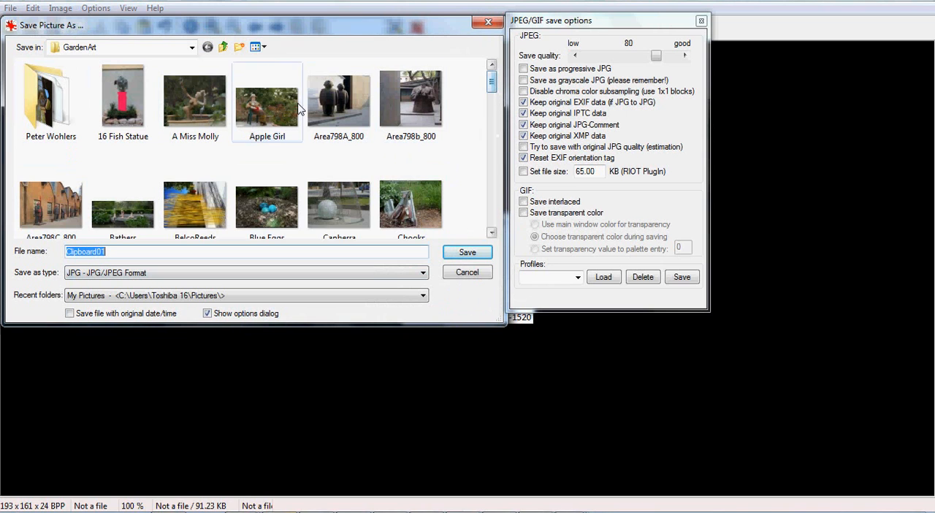
click(193, 49)
click(192, 53)
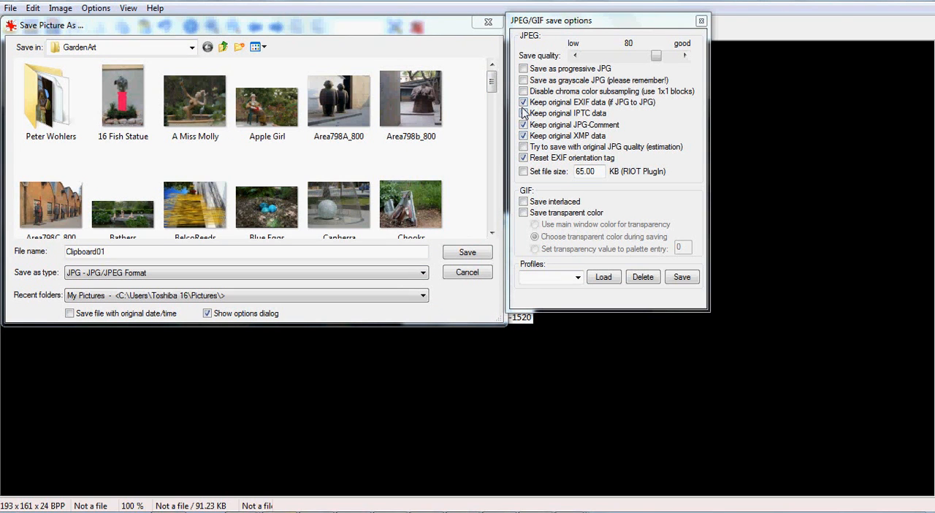
click(523, 68)
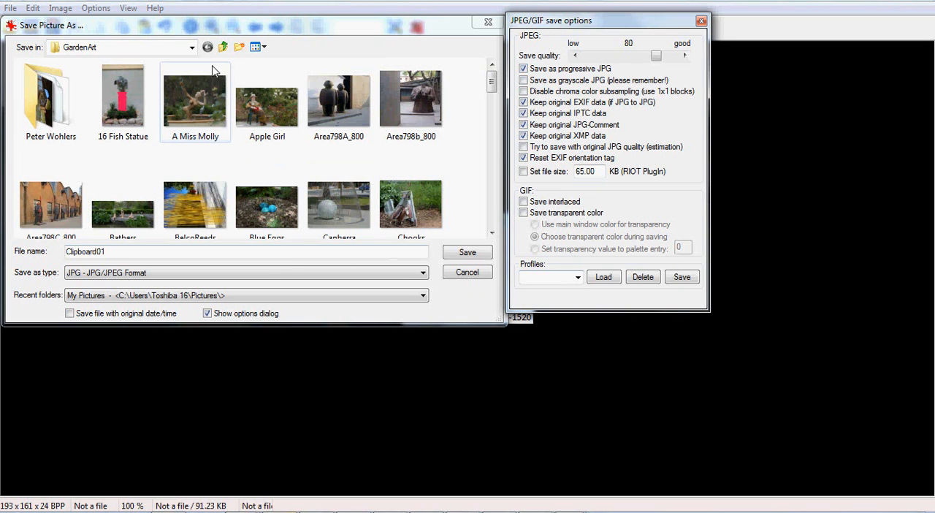
click(192, 47)
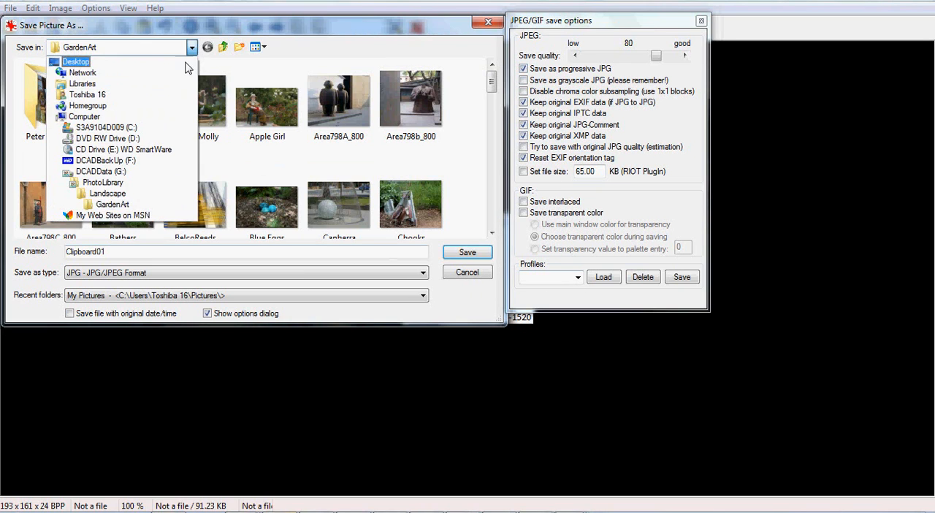
click(76, 62)
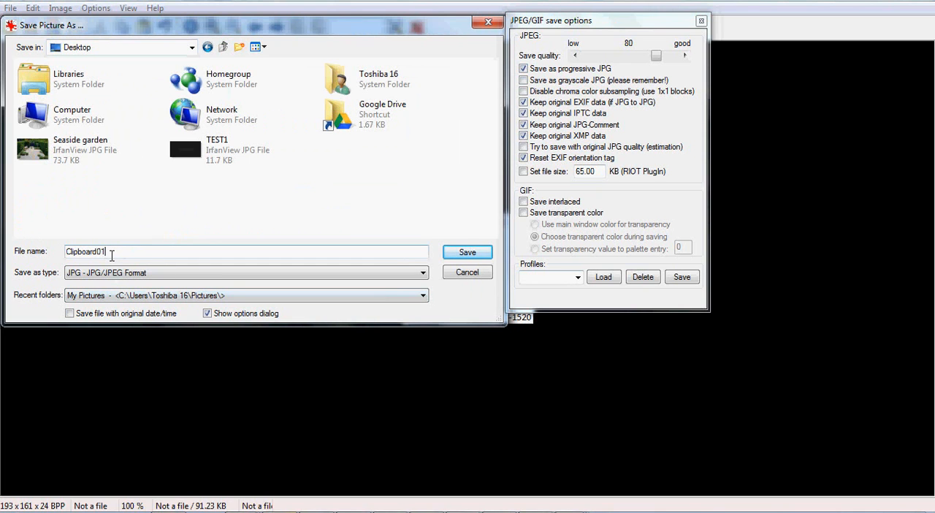
key(BackSpace)
key(BackSpace)
key(BackSpace)
key(BackSpace)
key(BackSpace)
key(BackSpace)
key(BackSpace)
key(BackSpace)
key(BackSpace)
key(BackSpace)
text(Extract)
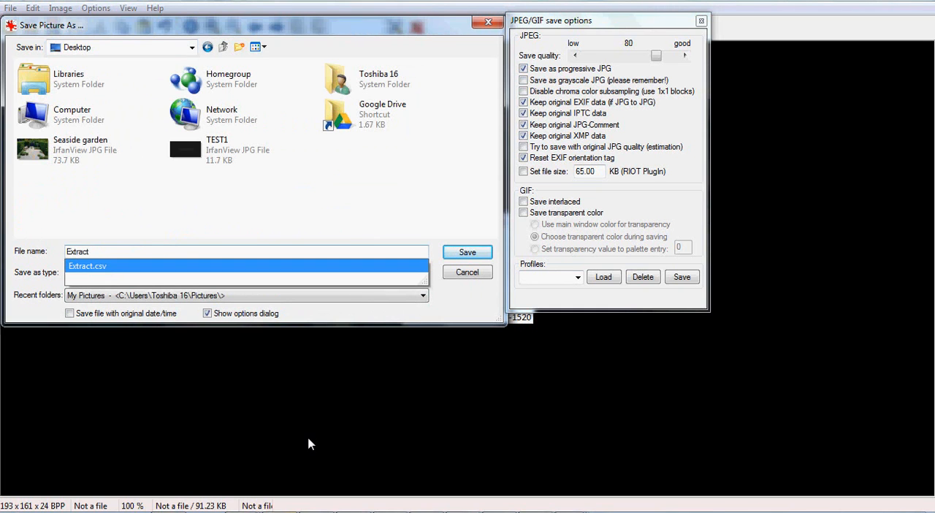
click(468, 252)
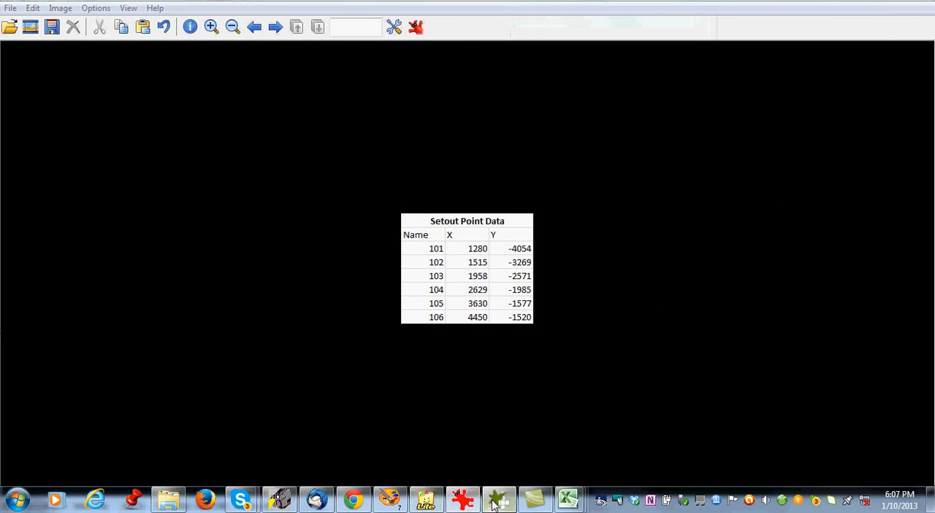
Switch to gCADPlus and add the Extract JPG from the Desktop to the drawing's raster images.
click(499, 500)
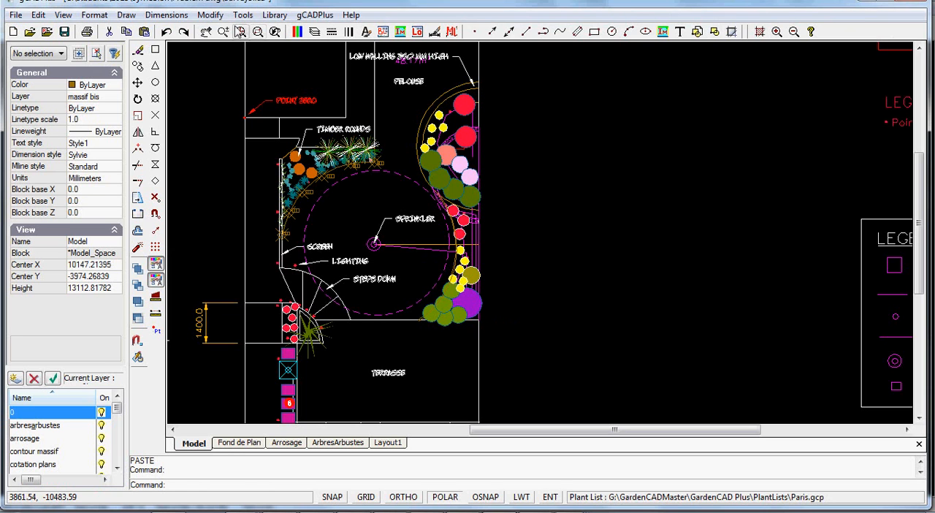
click(127, 14)
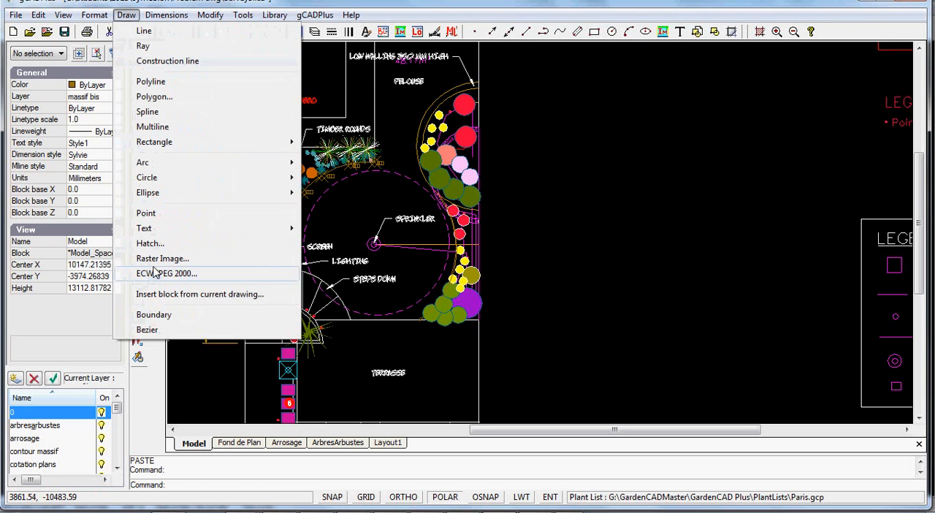
click(169, 263)
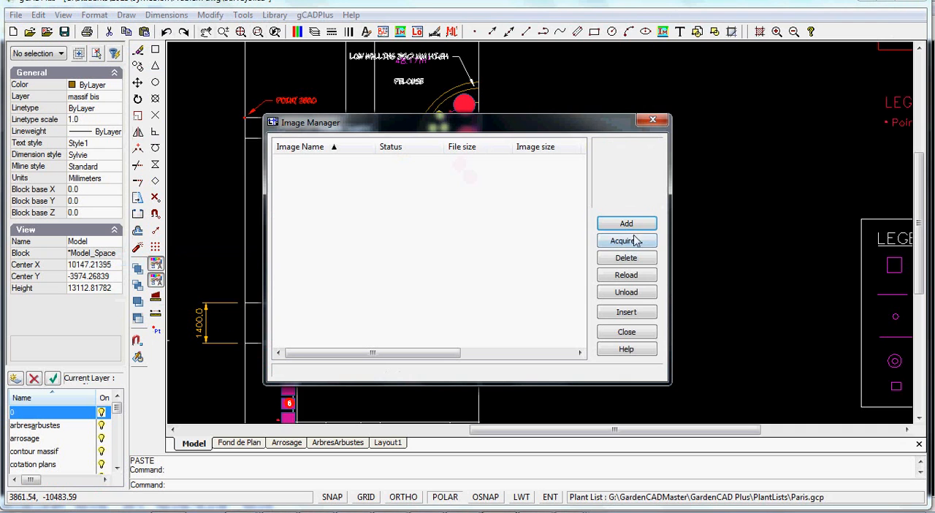
click(627, 228)
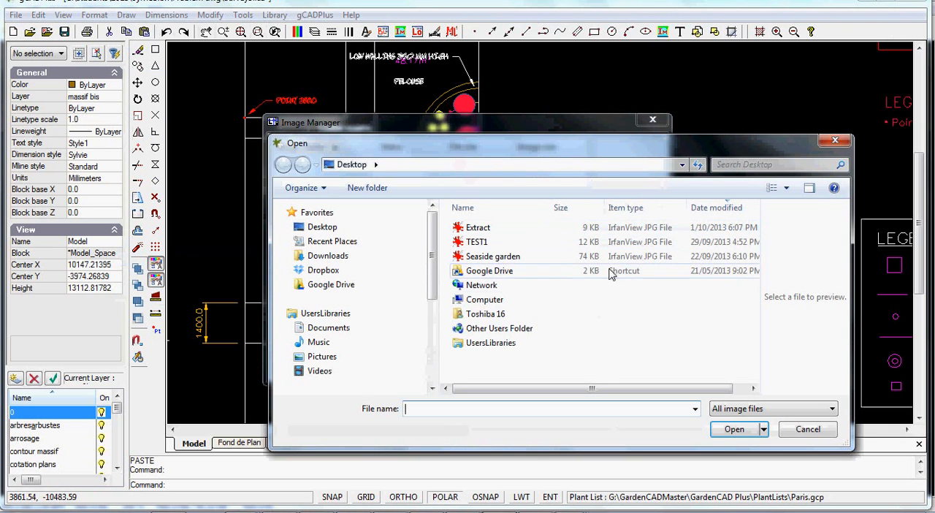
click(477, 227)
click(734, 430)
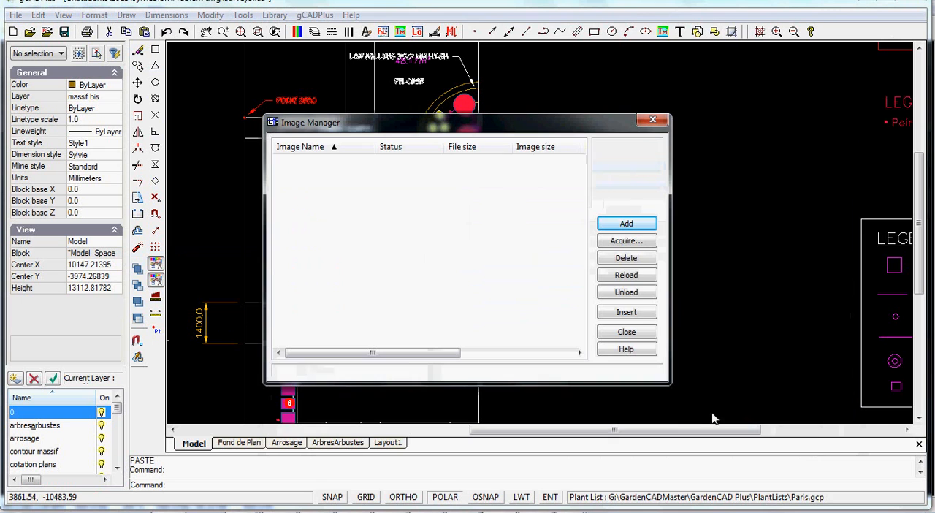
Insert the Extract image into the empty area between the garden plan and the legend, sizing it freehand.
click(640, 312)
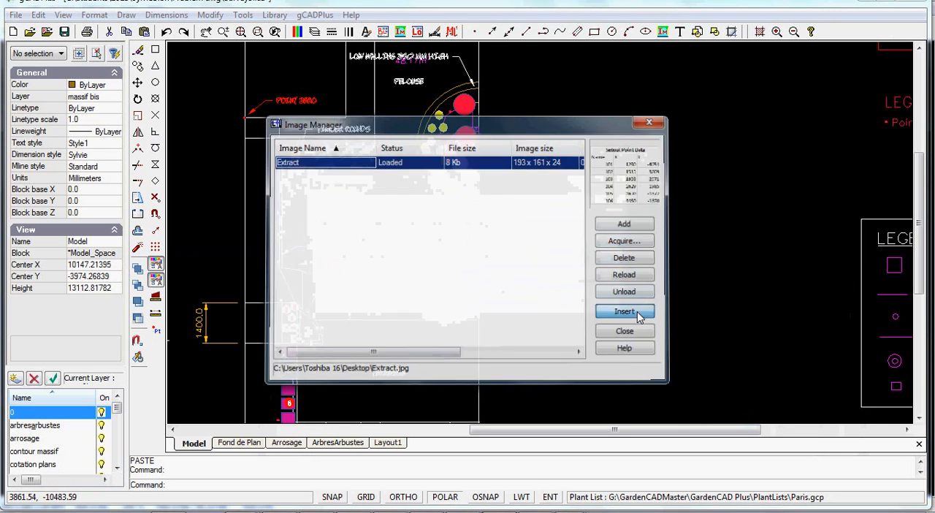
click(605, 266)
click(605, 264)
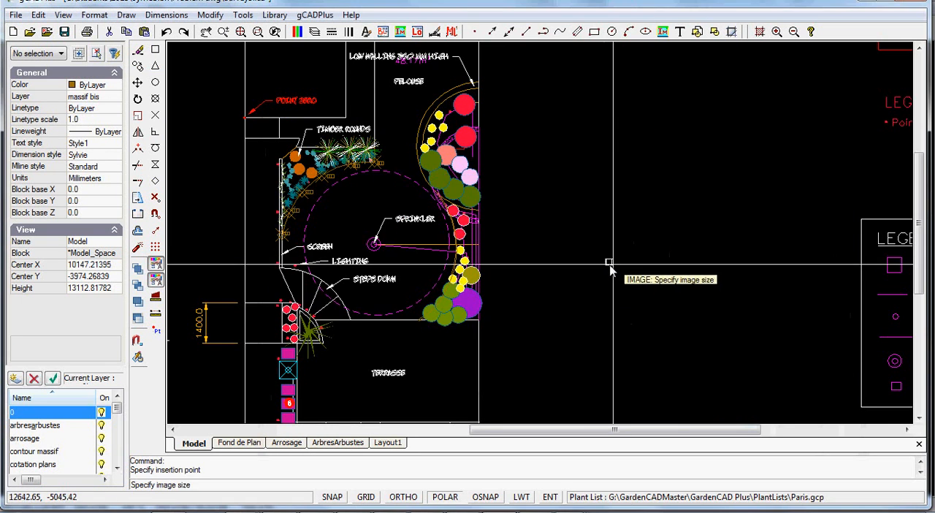
click(716, 141)
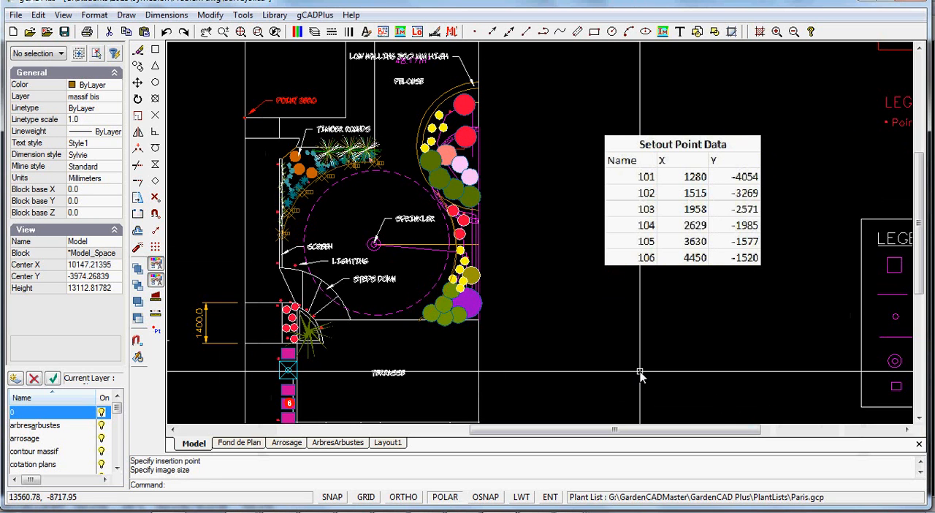